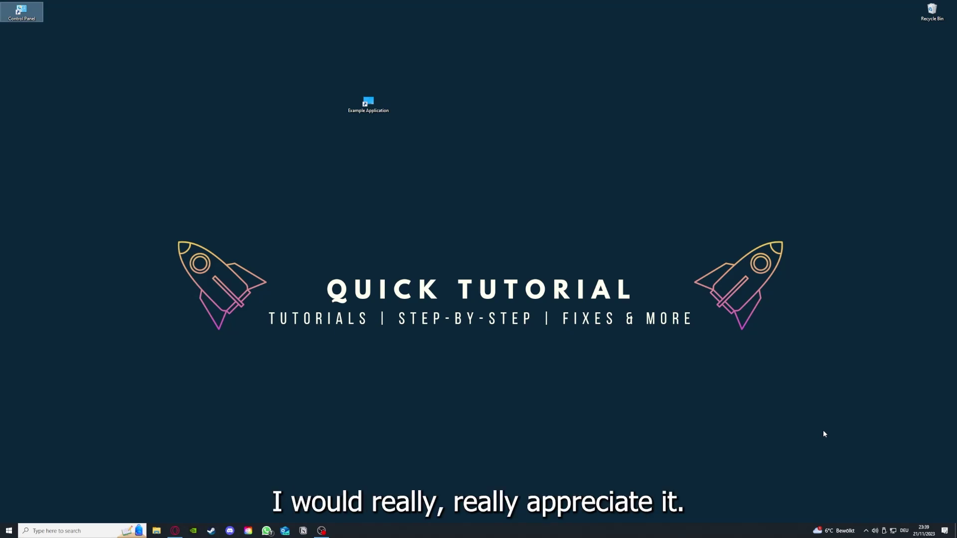
Step: Mark the desktop banner area, launch Example Application, and close the Desktop folder window
left_click(679, 360)
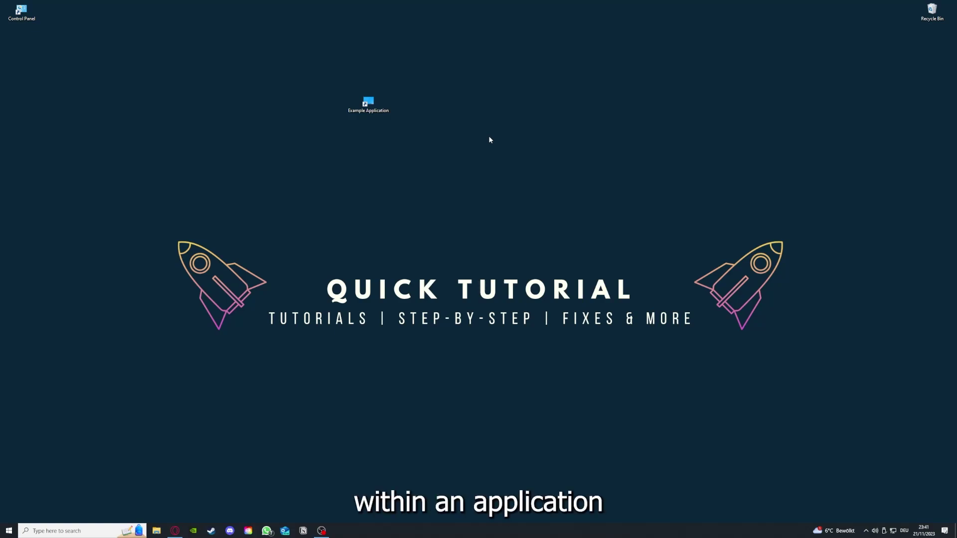
mouse_move(127, 186)
left_mouse_down()
mouse_move(165, 225)
mouse_move(810, 400)
left_mouse_up()
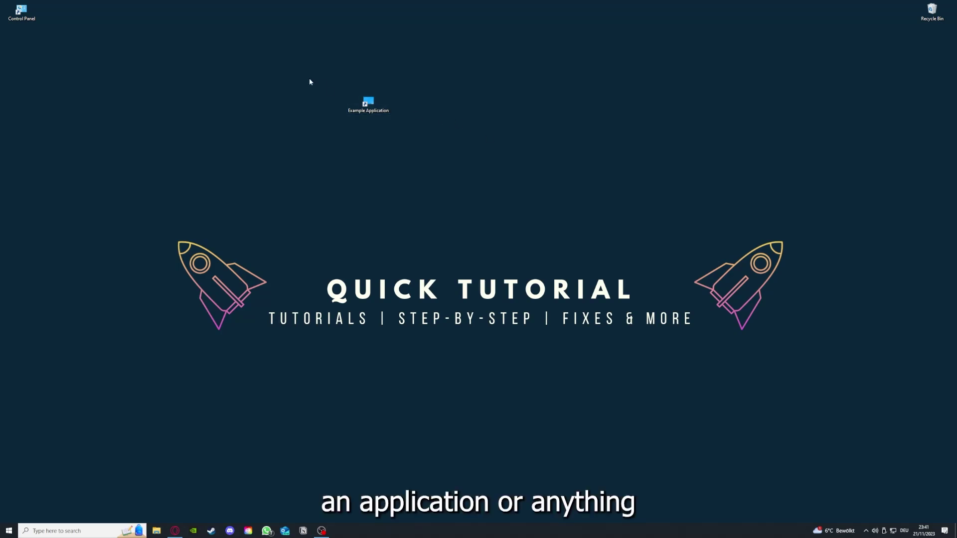
left_click_drag(126, 186, 794, 391)
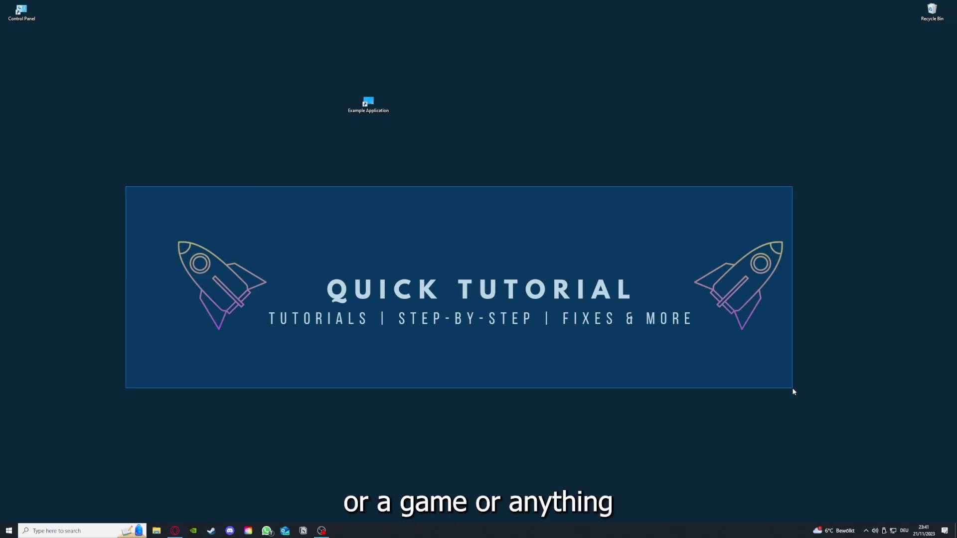
left_click_drag(794, 391, 808, 403)
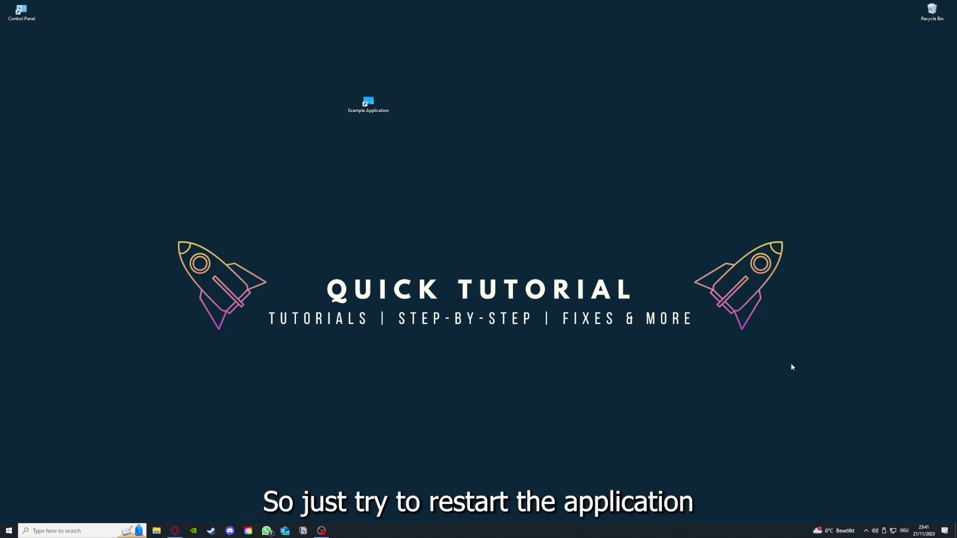
double_click(368, 107)
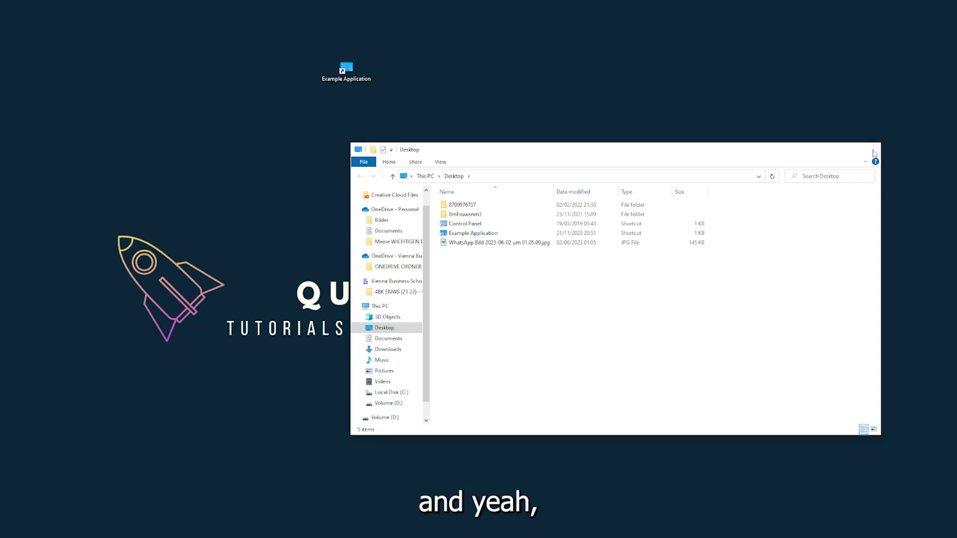
left_click(872, 152)
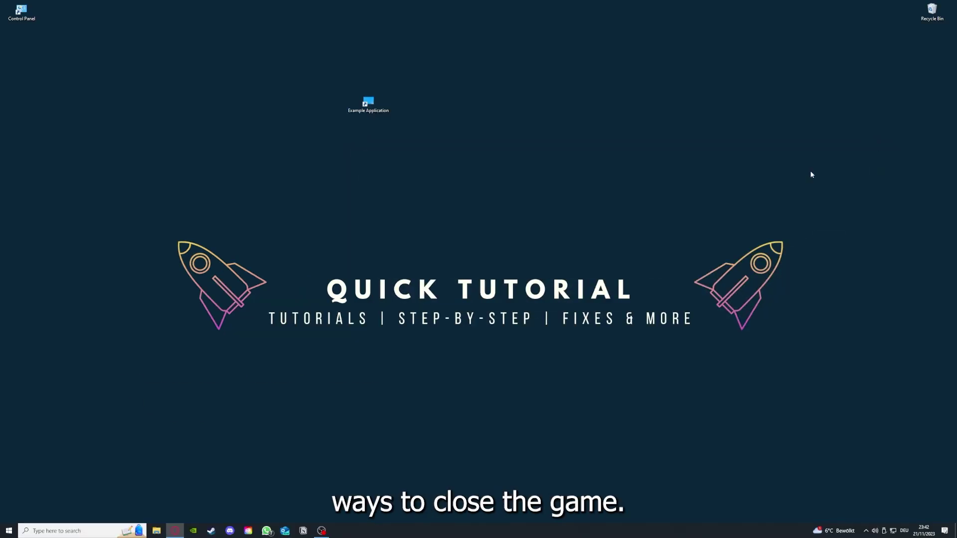
Step: End the Task Manager app from Task Manager's running Apps list via the taskbar menu
right_click(359, 531)
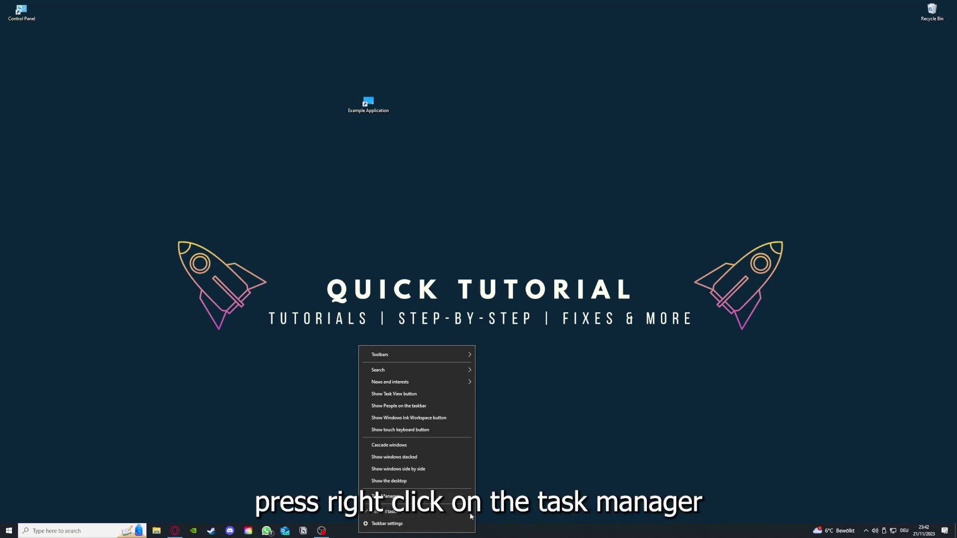
left_click(385, 496)
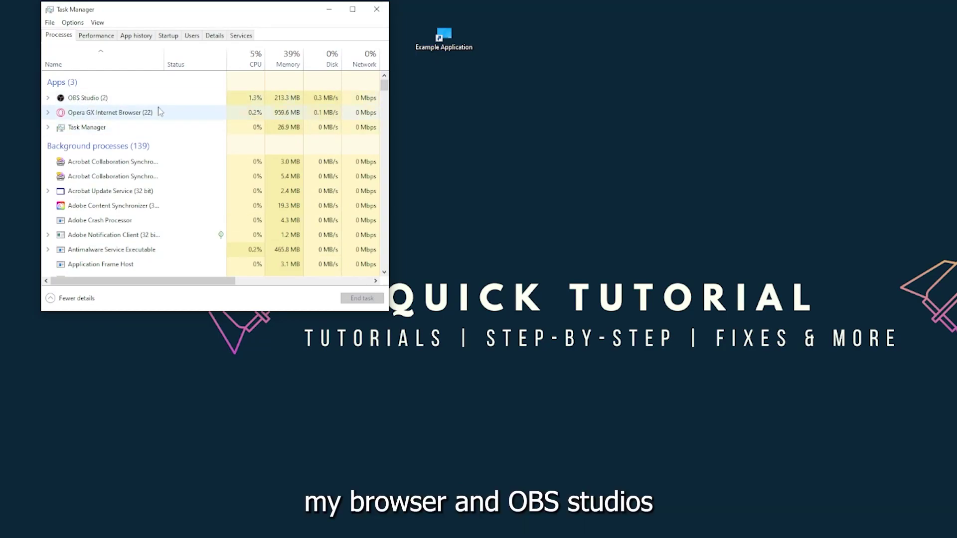
left_click(178, 129)
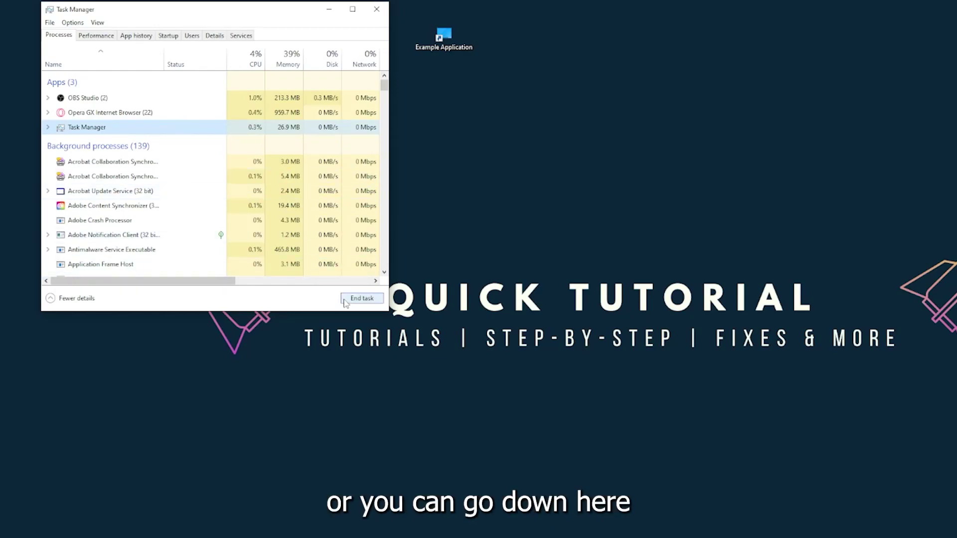
left_click(362, 298)
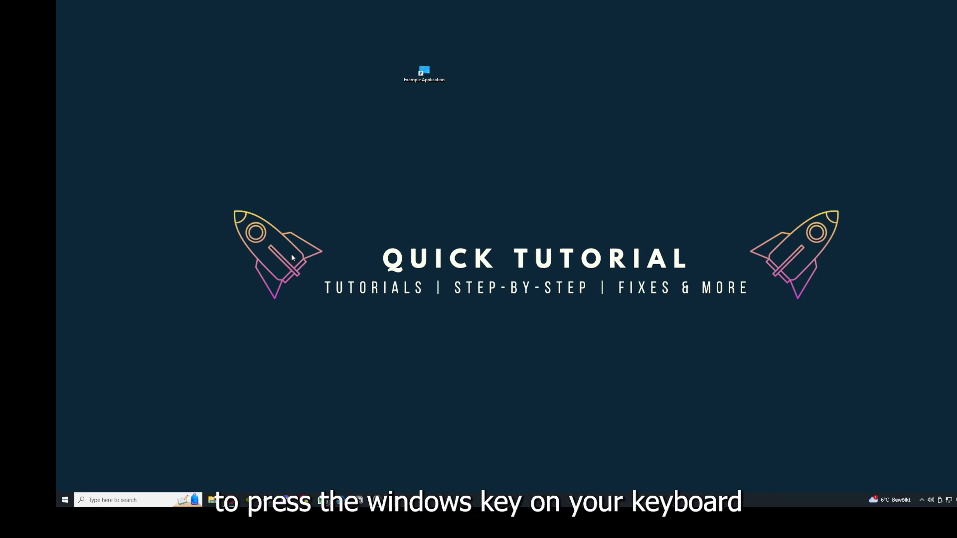
key("super")
key("super")
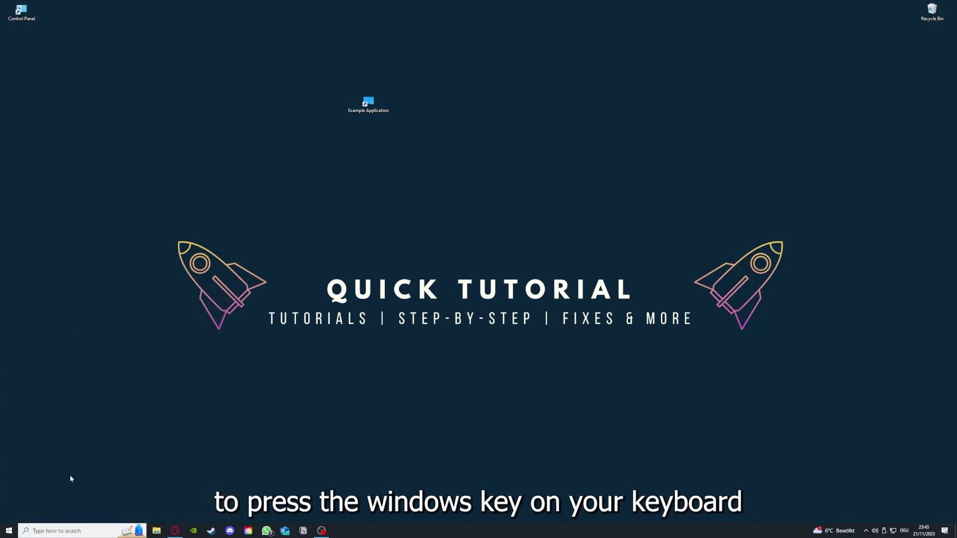
left_click(9, 531)
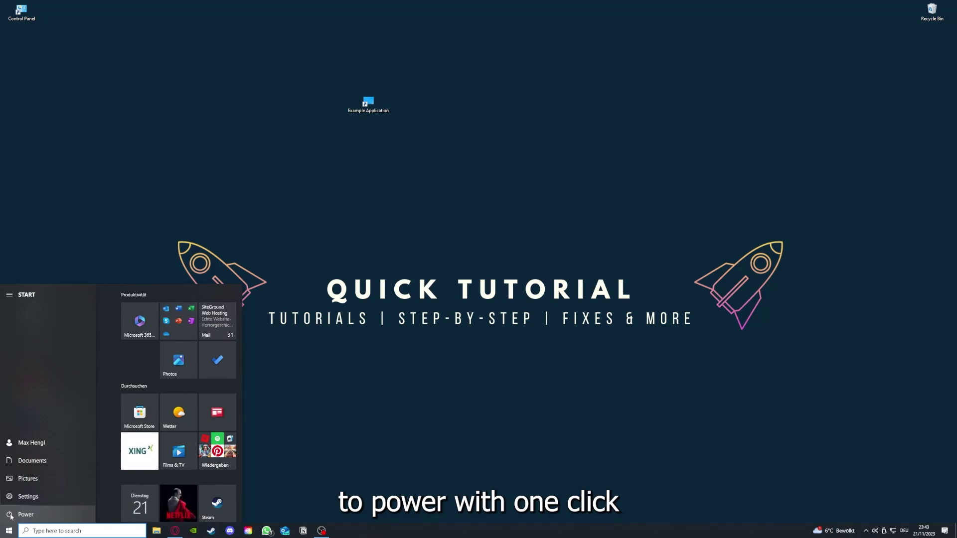
left_click(9, 514)
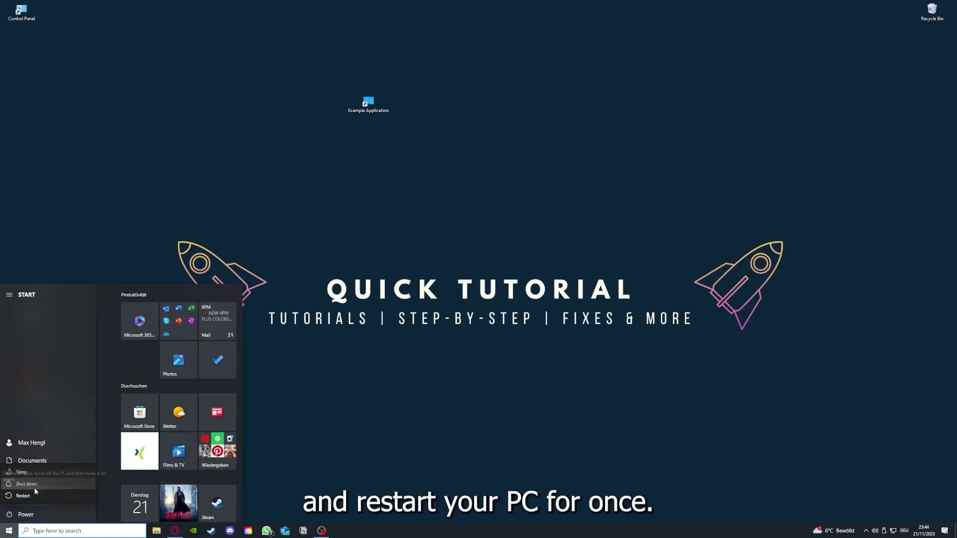
left_click(382, 383)
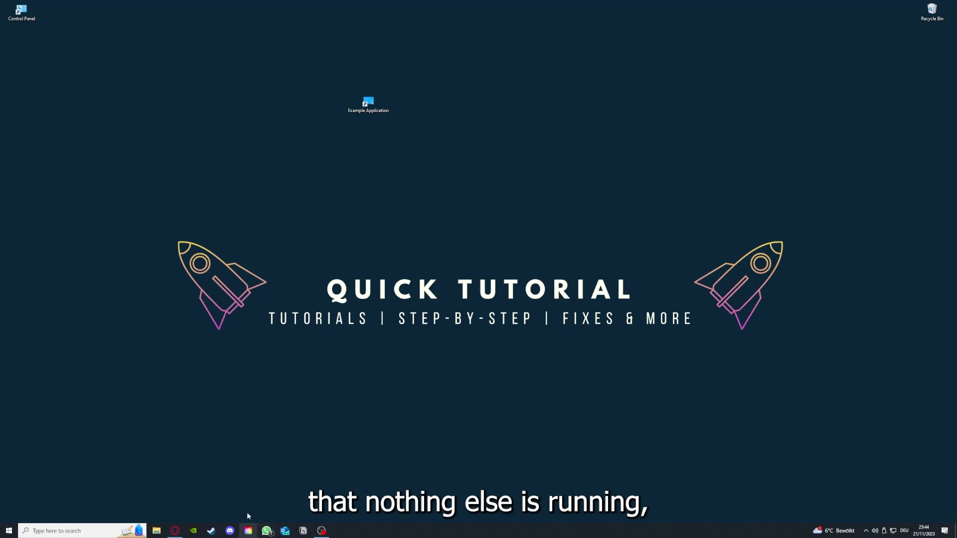
right_click(420, 531)
left_click(419, 490)
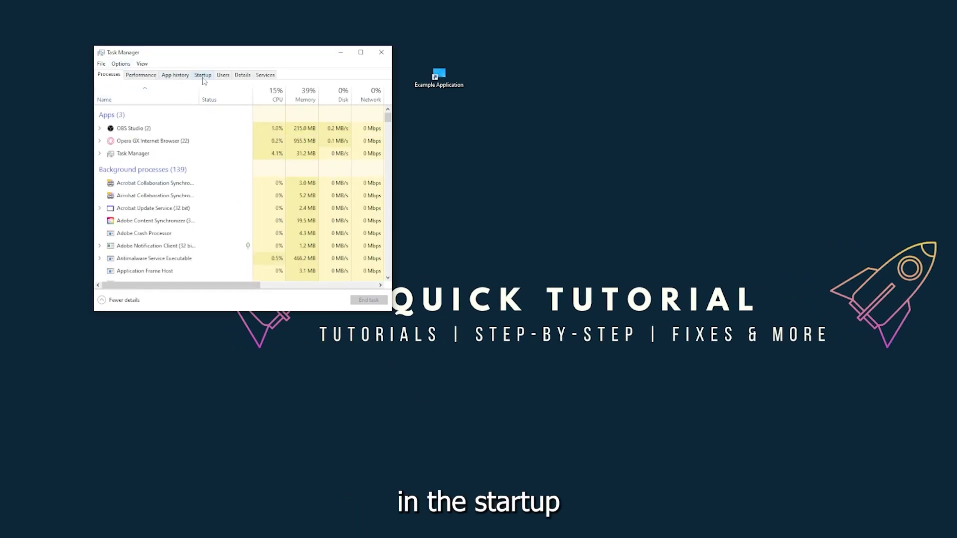
left_click(203, 76)
scroll(209, 209, "down", 2)
scroll(209, 209, "down", 2)
scroll(206, 240, "up", 5)
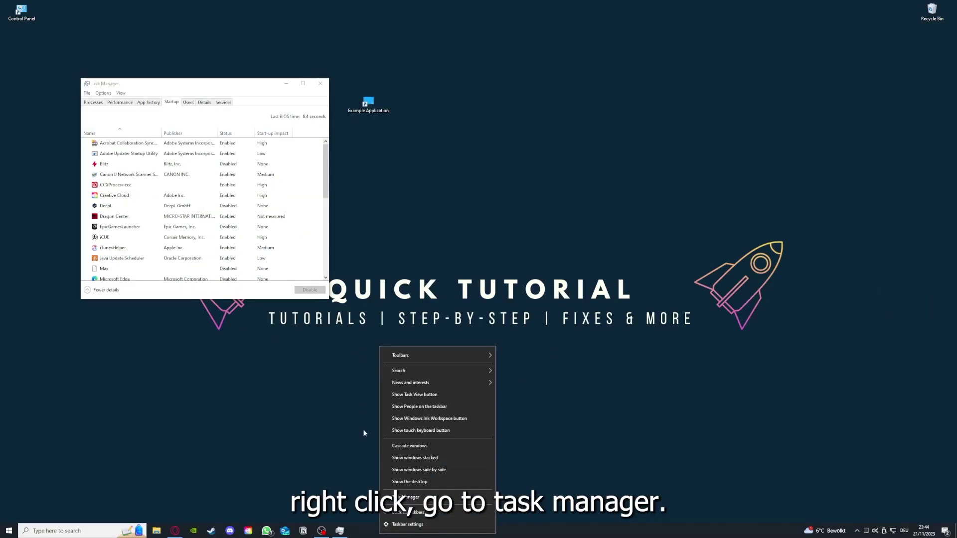
left_click(407, 497)
left_click(303, 84)
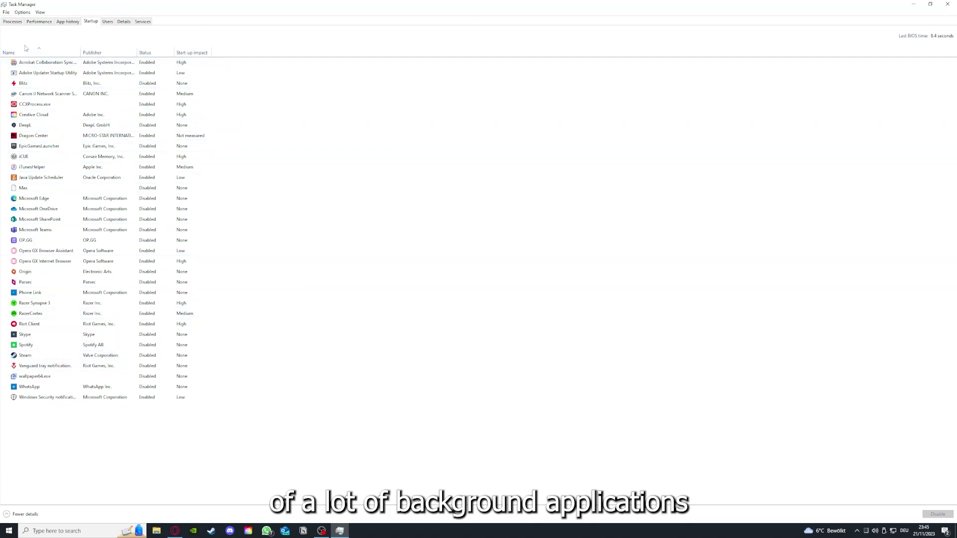
right_click(155, 64)
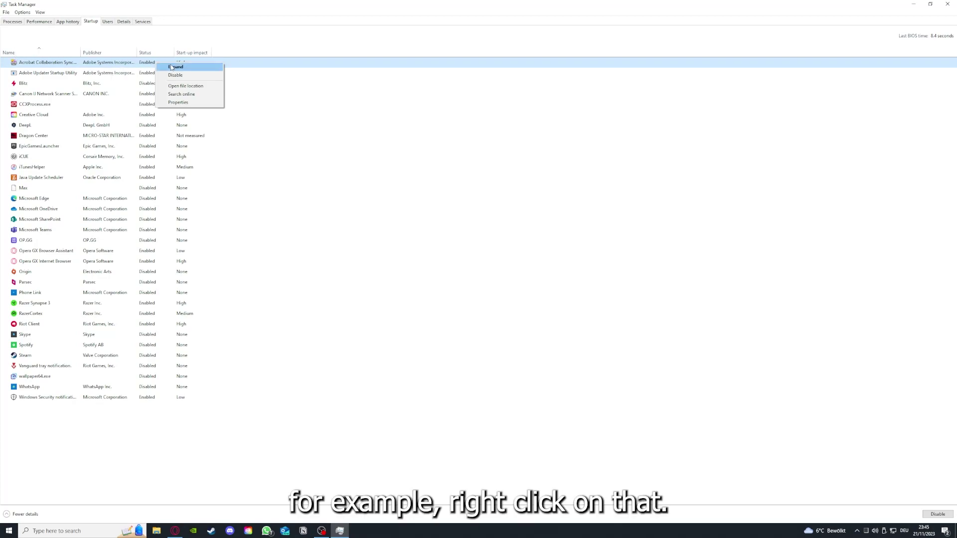
left_click(334, 104)
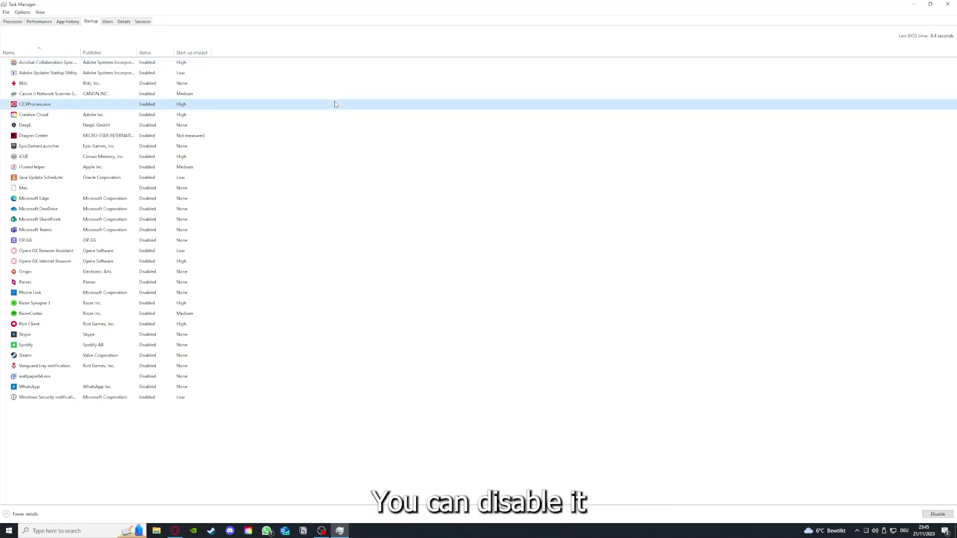
left_click(505, 210)
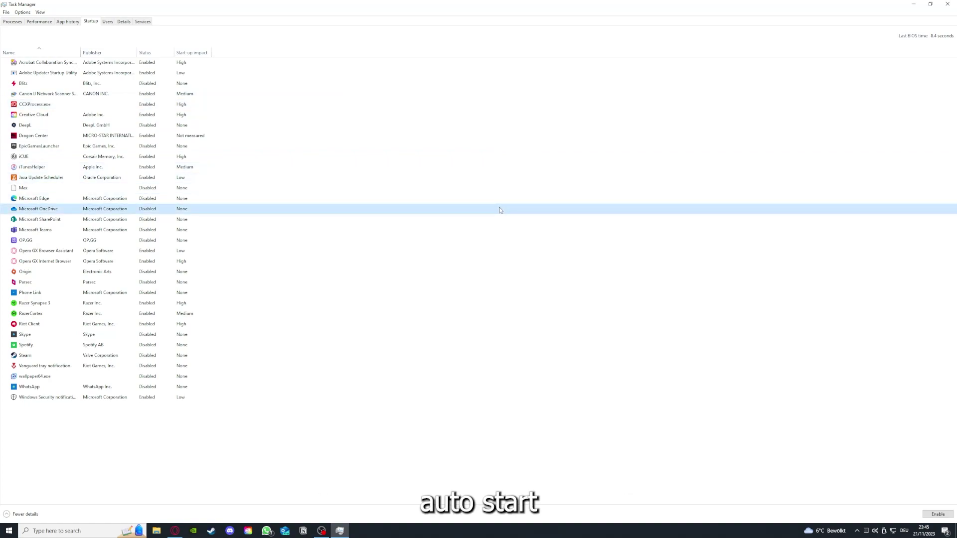
left_click(62, 65)
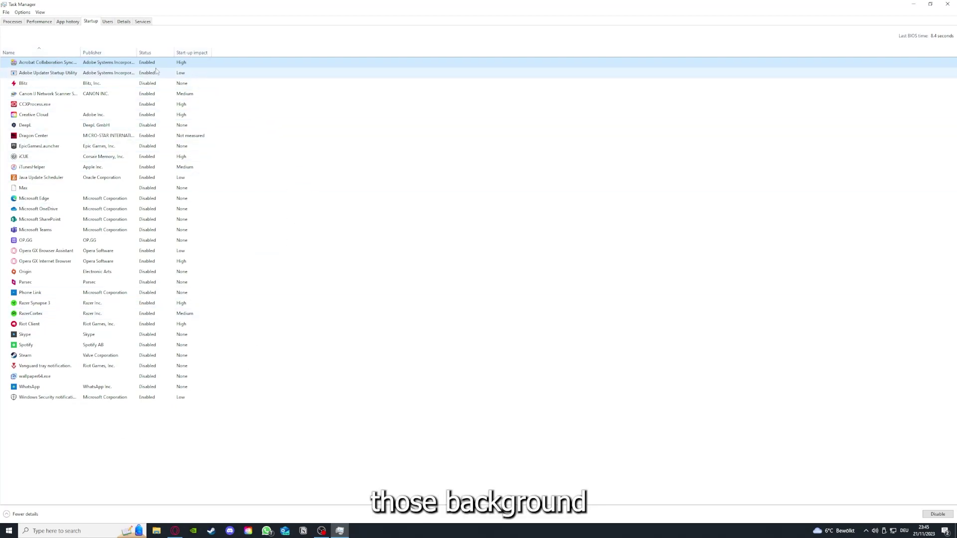
right_click(234, 218)
left_click(268, 294)
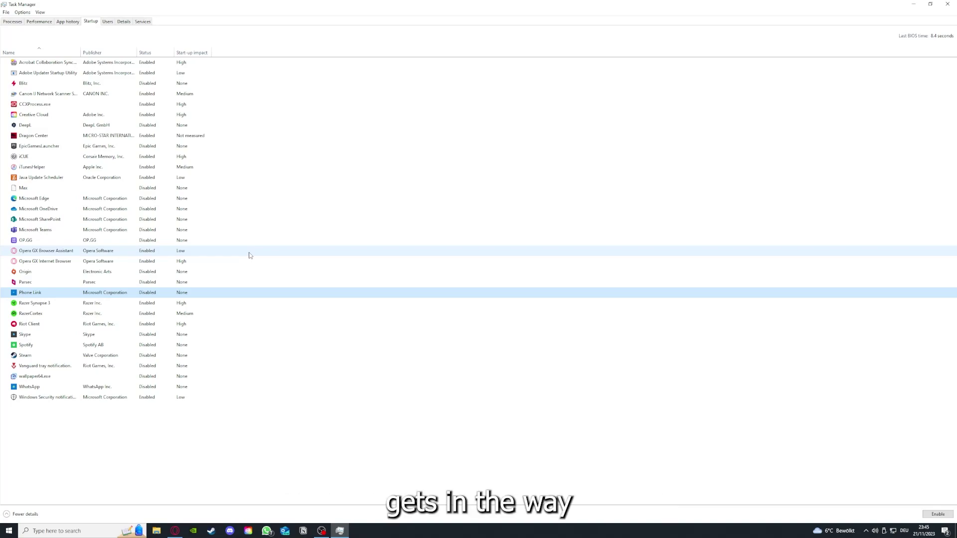
left_click(210, 172)
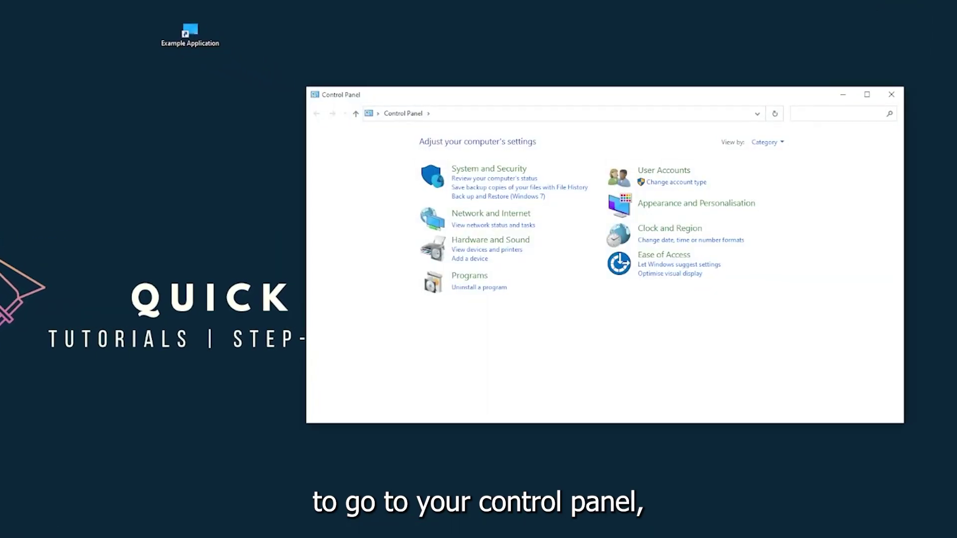
Step: Dismiss the Windows search panel and open Control Panel's Programs category
key("super")
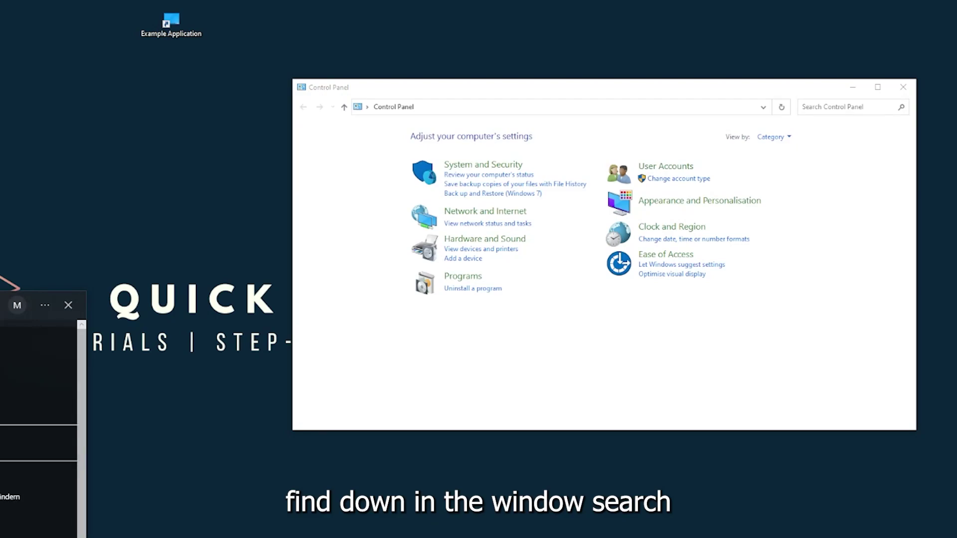
key("Escape")
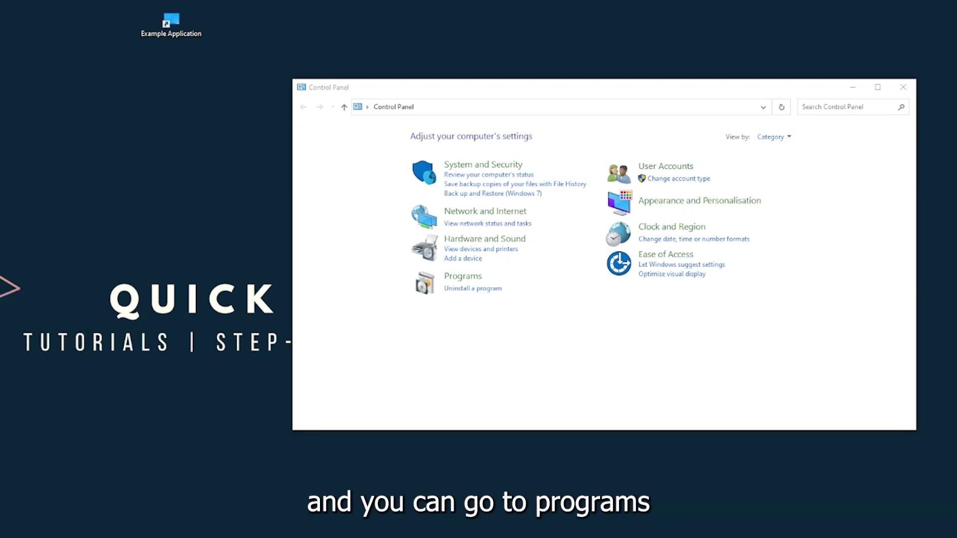
left_click(483, 278)
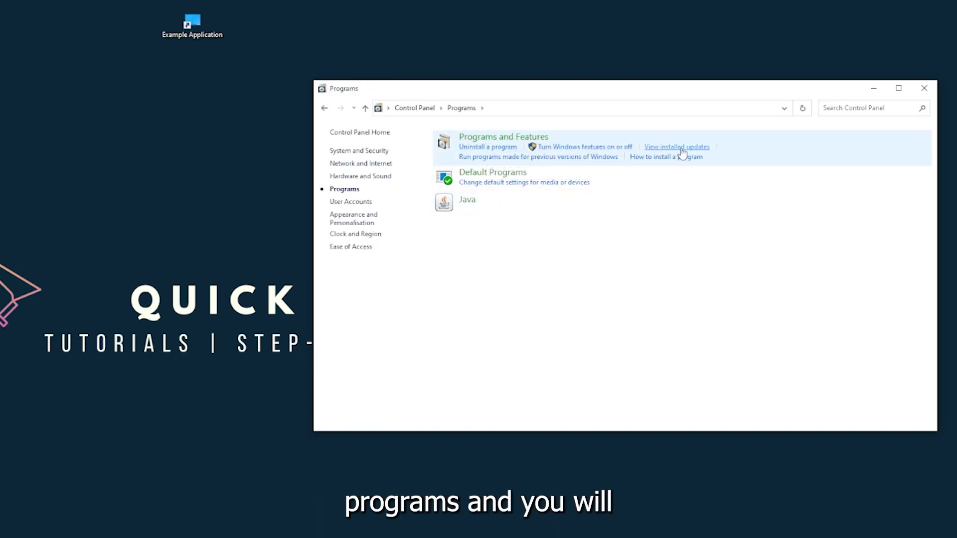
Step: Try Uninstall/Change on Overwolf in Programs and Features, dismiss the error, close the window
left_click(518, 145)
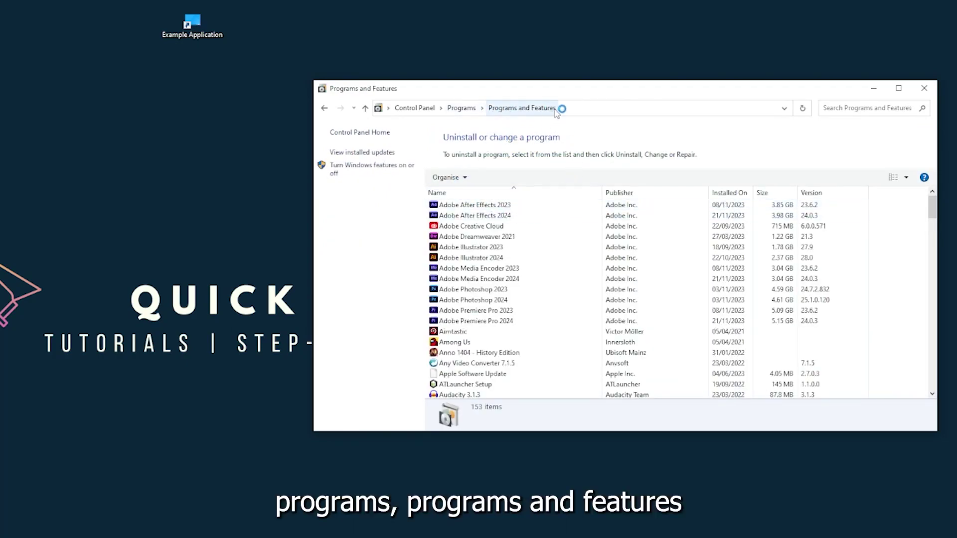
scroll(516, 240, "down", 5)
scroll(505, 281, "down", 6)
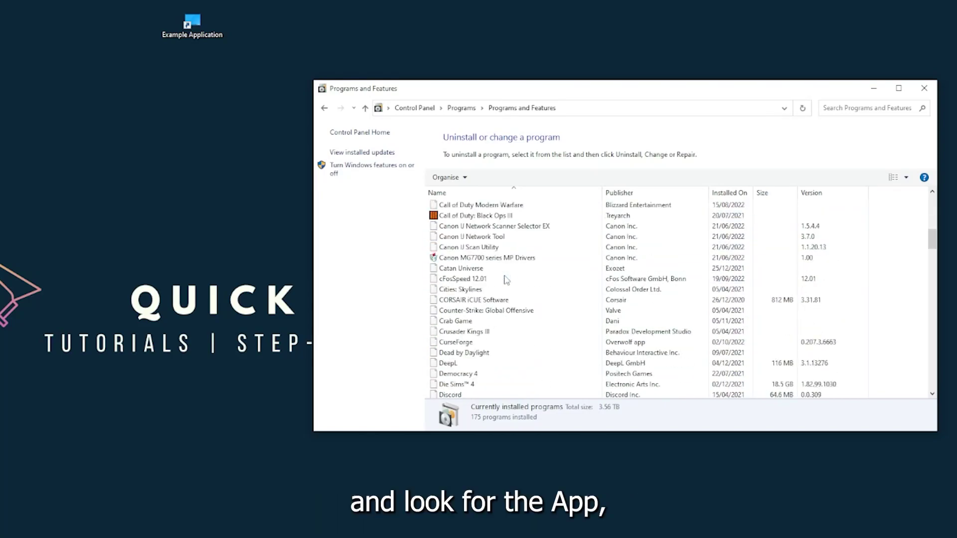
scroll(506, 280, "down", 8)
scroll(506, 280, "down", 8)
scroll(506, 280, "down", 6)
scroll(505, 280, "down", 6)
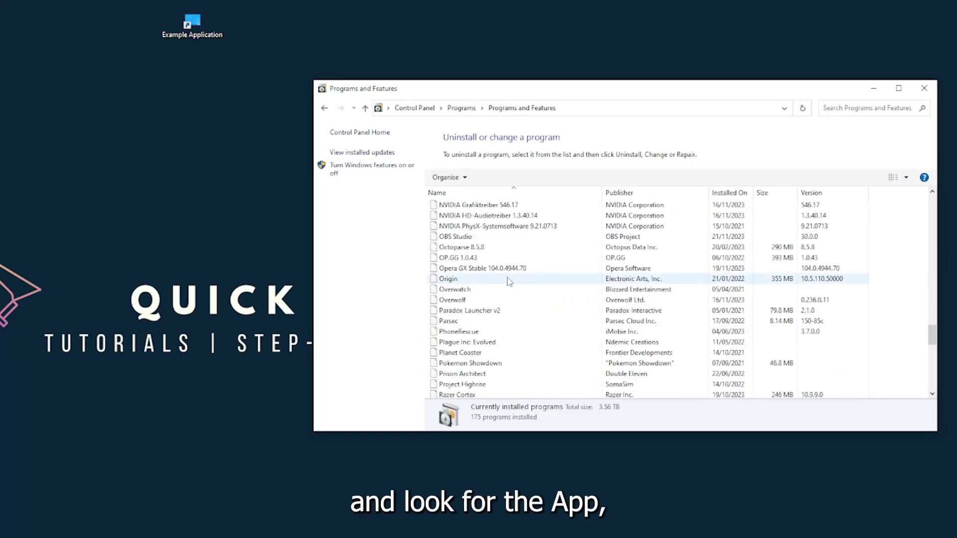
scroll(504, 285, "down", 6)
scroll(502, 290, "down", 5)
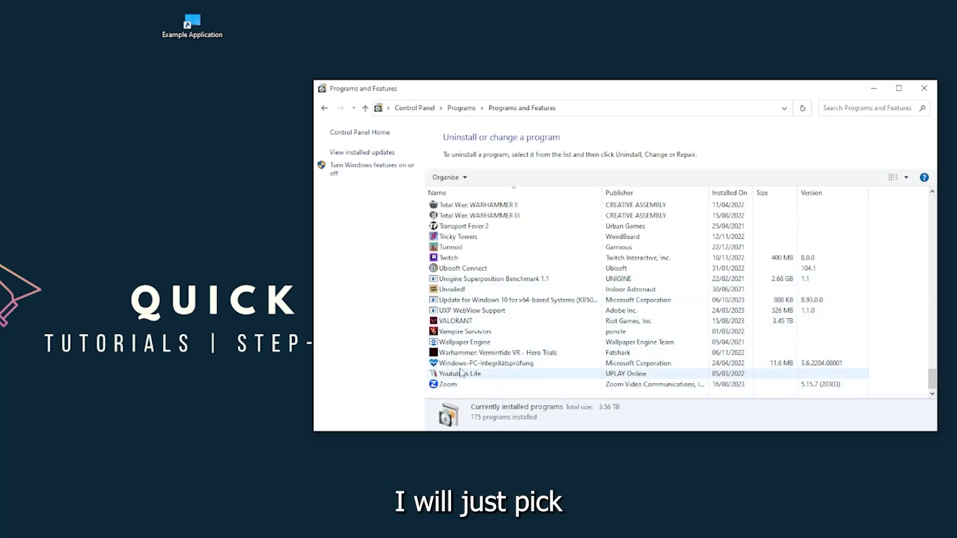
scroll(502, 290, "up", 5)
scroll(481, 329, "up", 6)
scroll(474, 327, "up", 2)
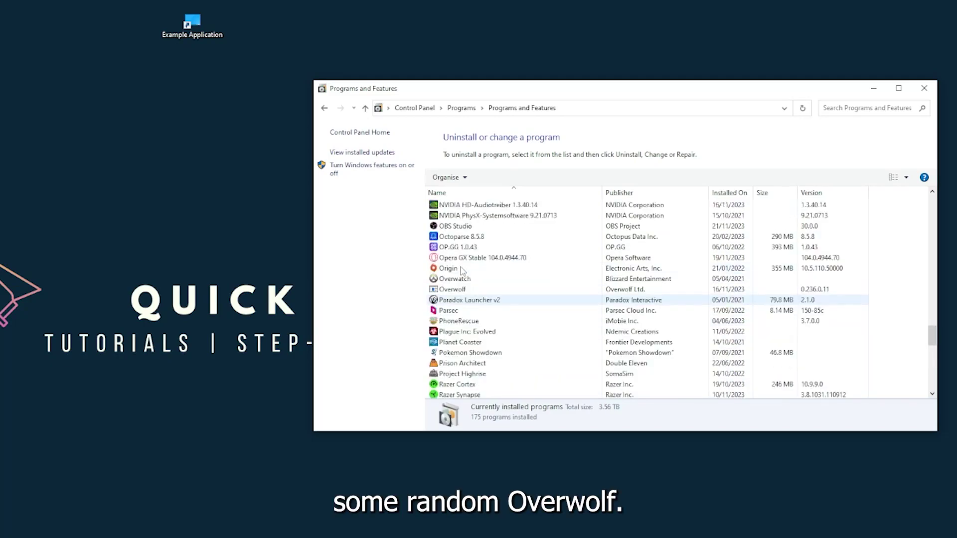
scroll(464, 323, "up", 1)
left_click(461, 323)
right_click(460, 323)
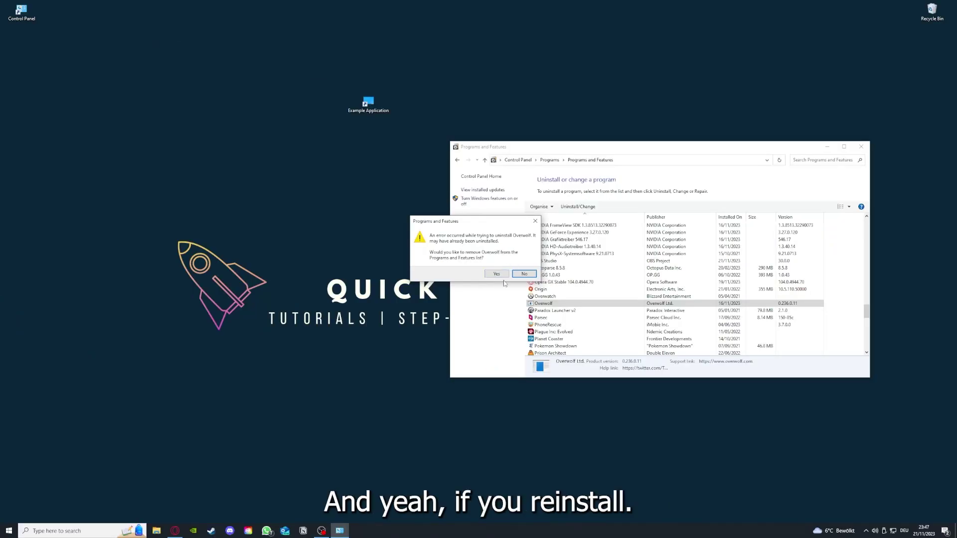
left_click(536, 221)
left_click(862, 147)
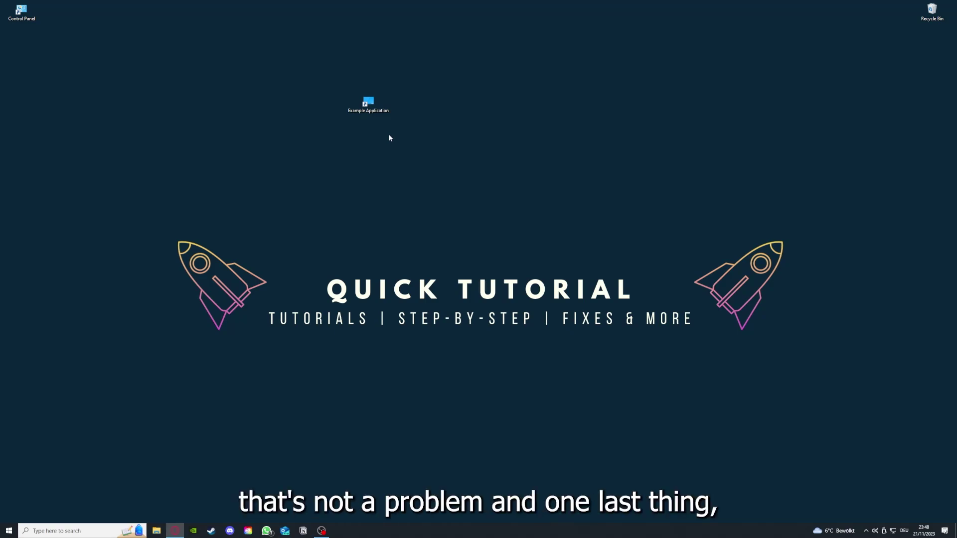
Step: Open the Example Application shortcut's Properties and view its Security and Details tabs
right_click(362, 99)
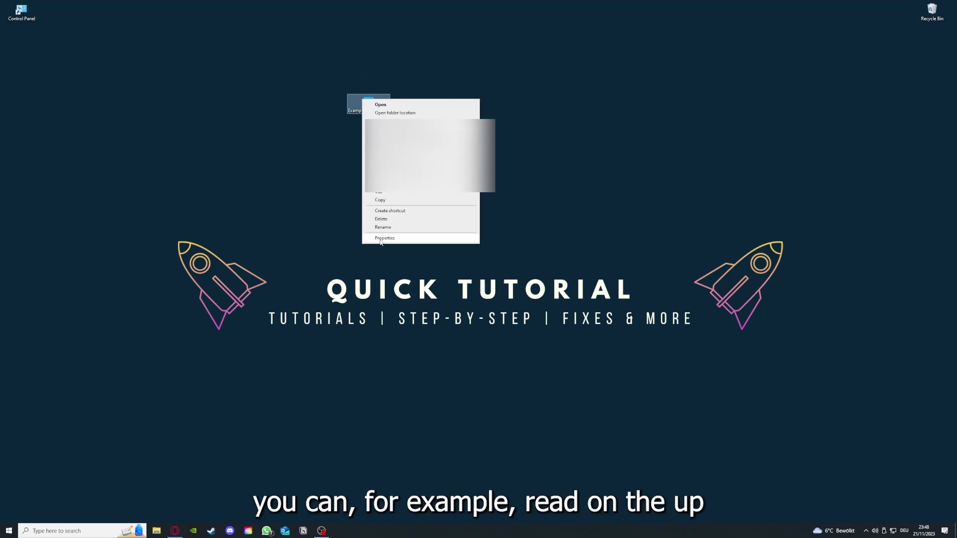
left_click(382, 237)
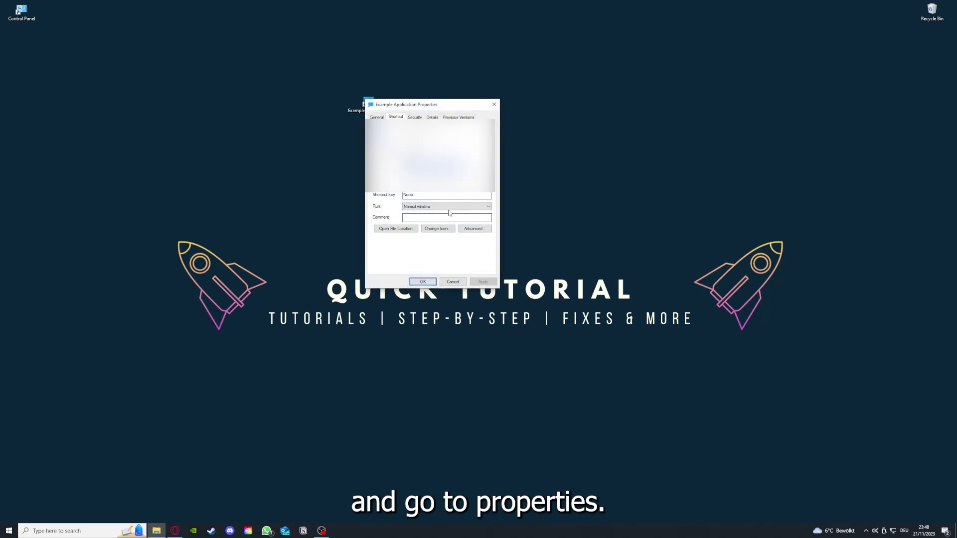
key("ctrl+Tab")
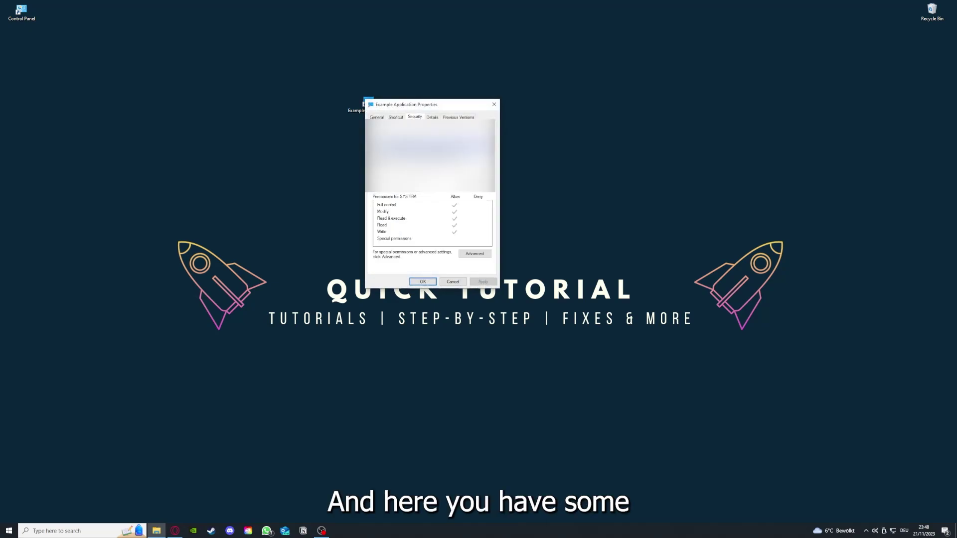
key("ctrl+Tab")
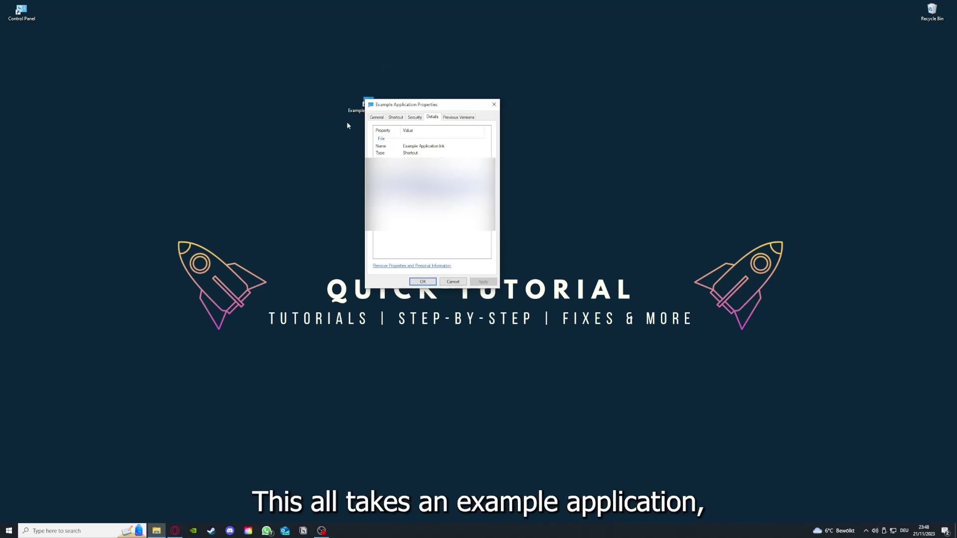
Step: Check Previous Versions, then open the shortcut's file location from the Shortcut tab
left_click_drag(433, 104, 504, 138)
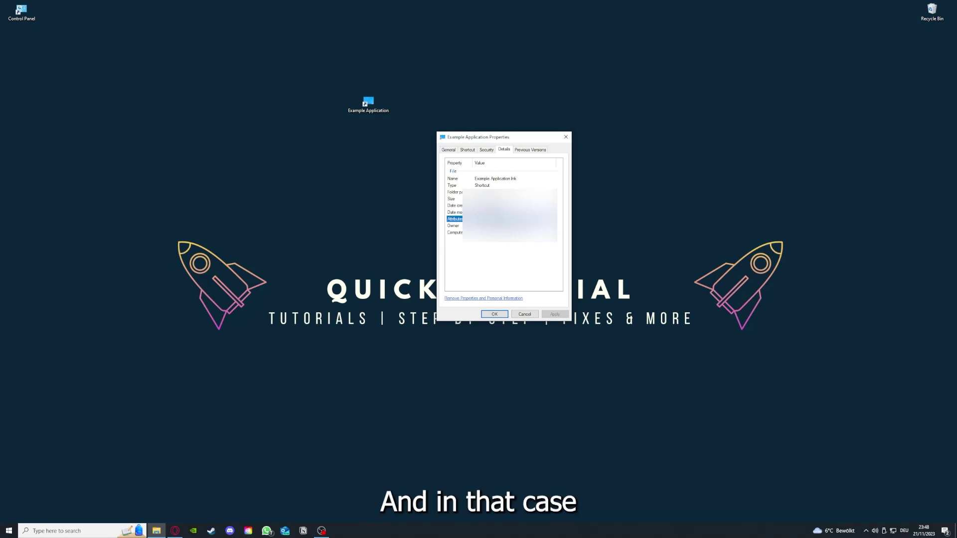
left_click(535, 153)
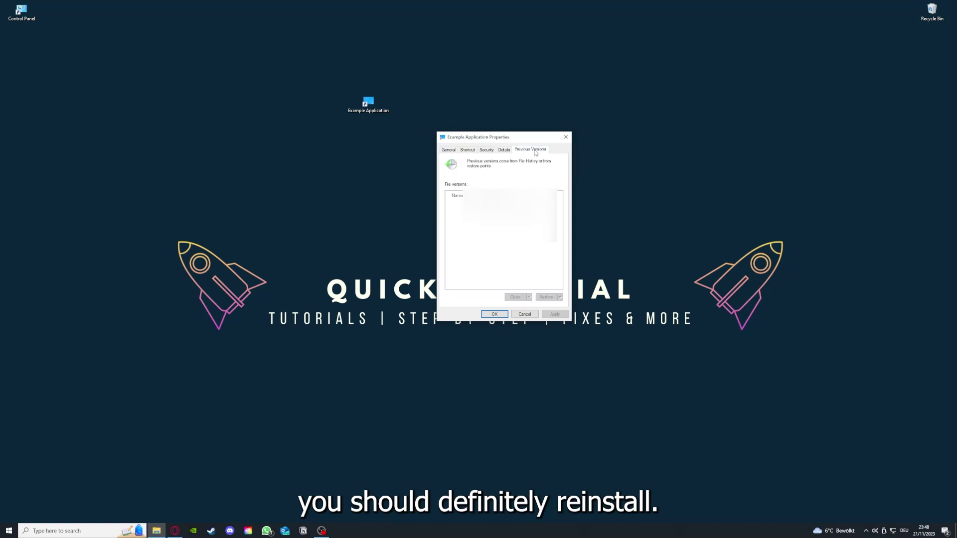
left_click(467, 152)
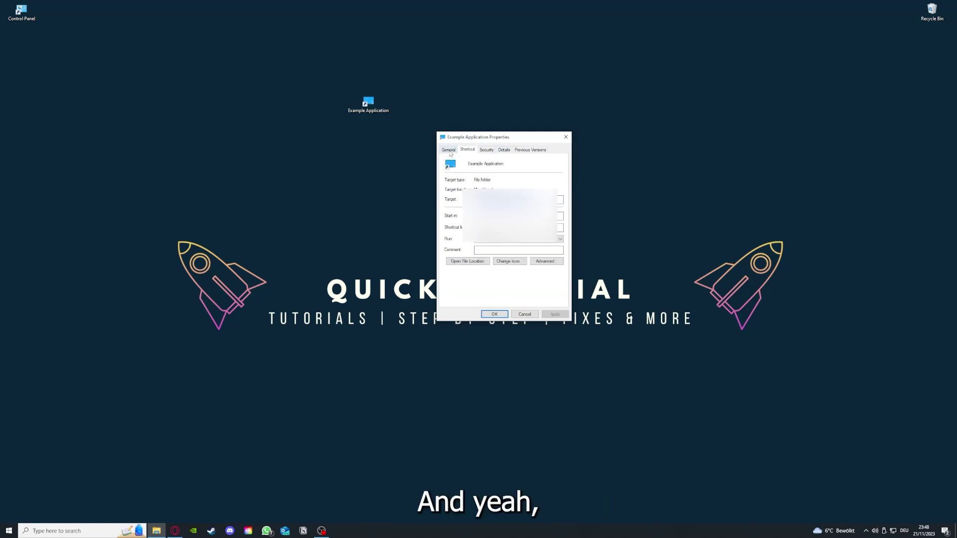
left_click(466, 261)
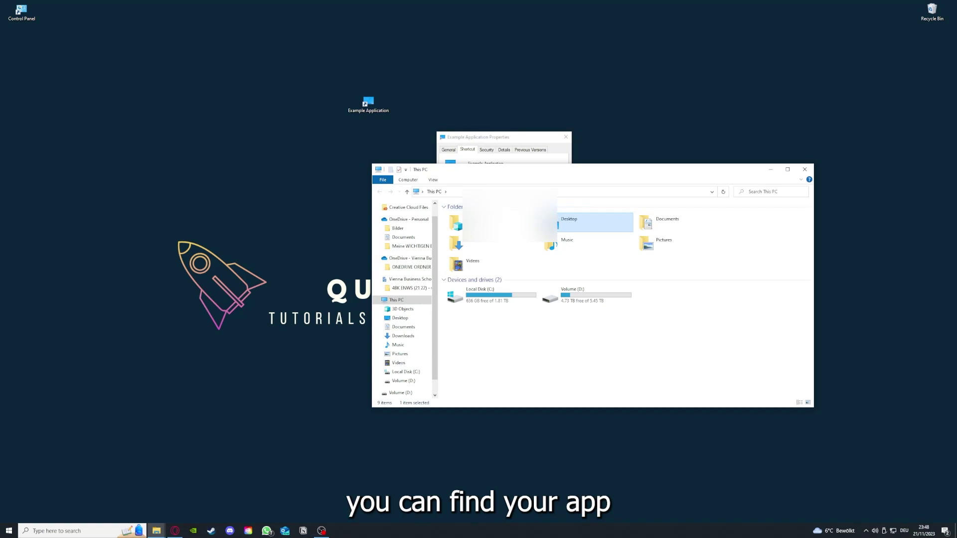
Step: Move the This PC window down and left, and select the Desktop folder
left_click_drag(613, 173, 506, 277)
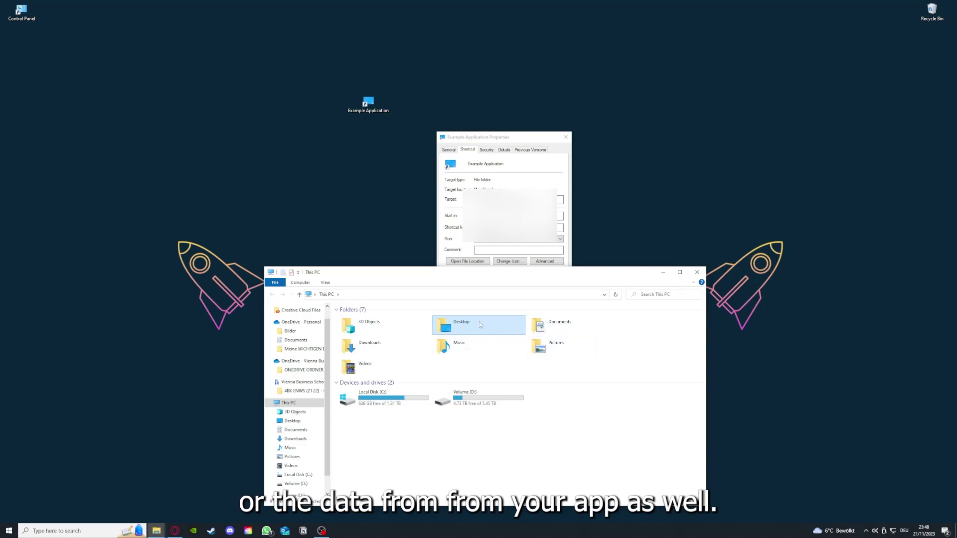
mouse_move(480, 323)
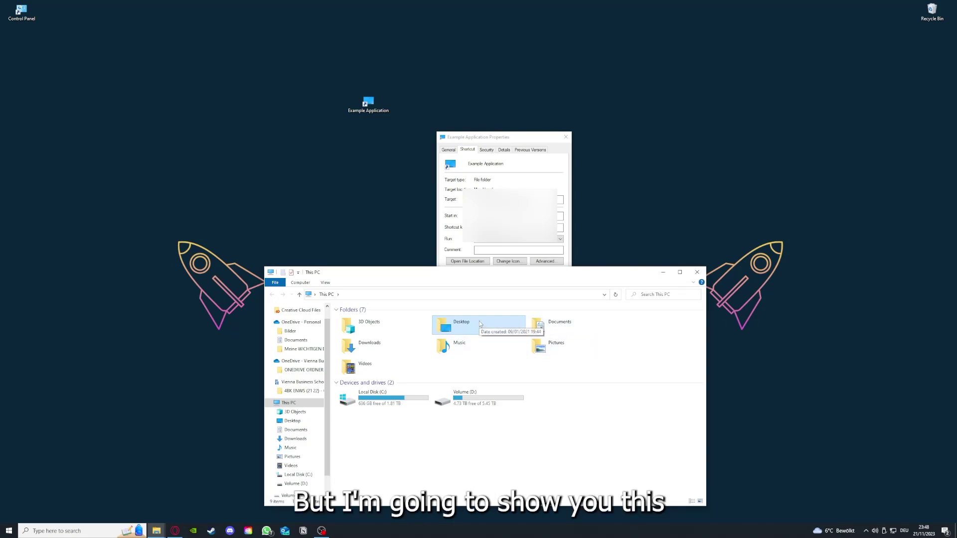
left_click(476, 323)
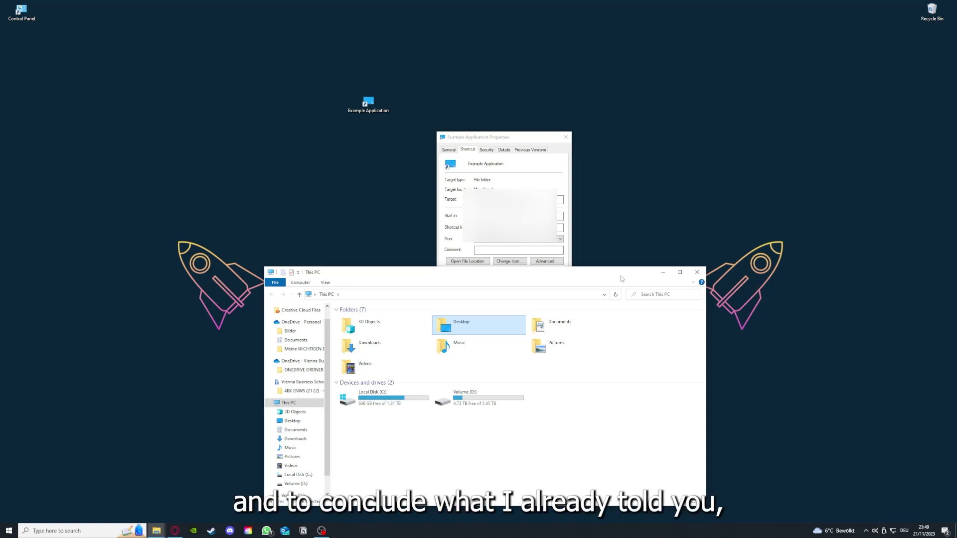
Step: Close the This PC File Explorer window and the Example Application Properties dialog
left_click(697, 271)
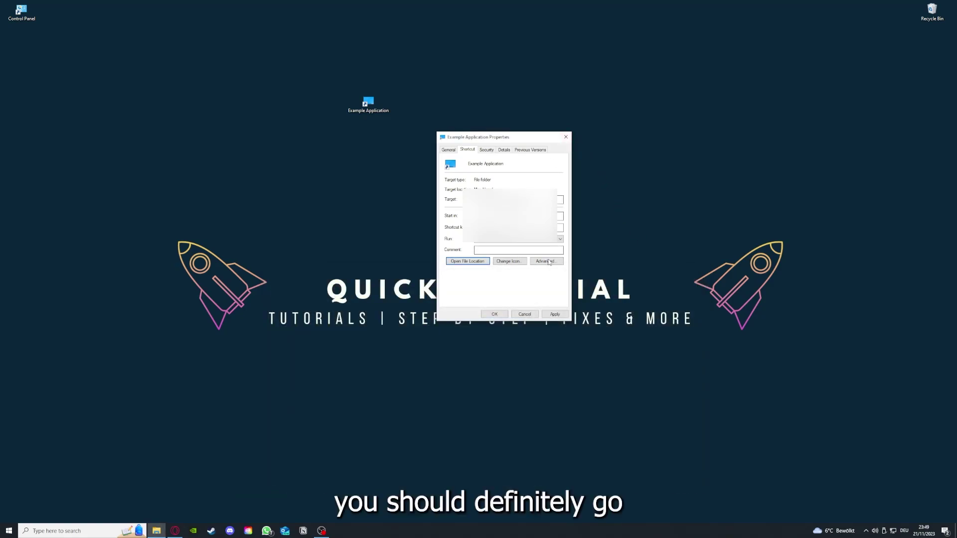
left_click(567, 137)
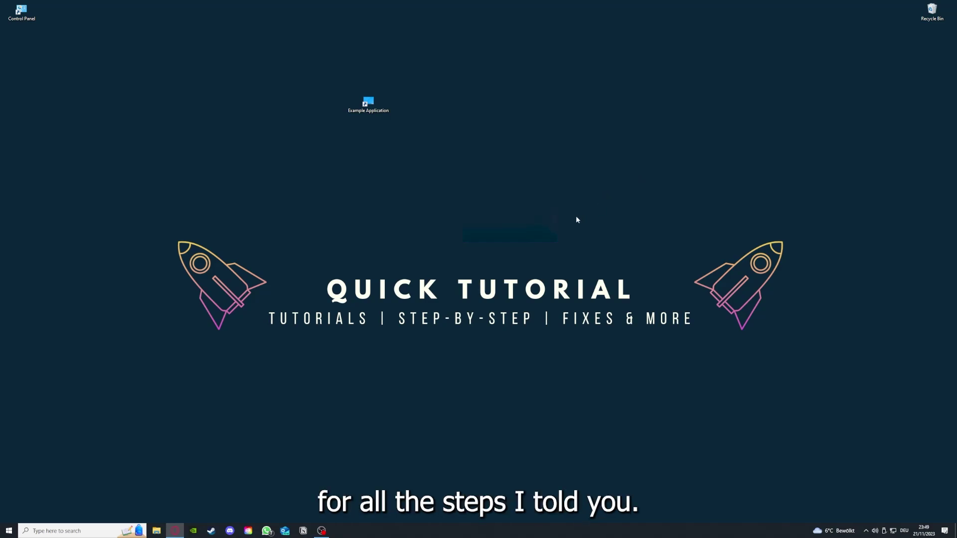